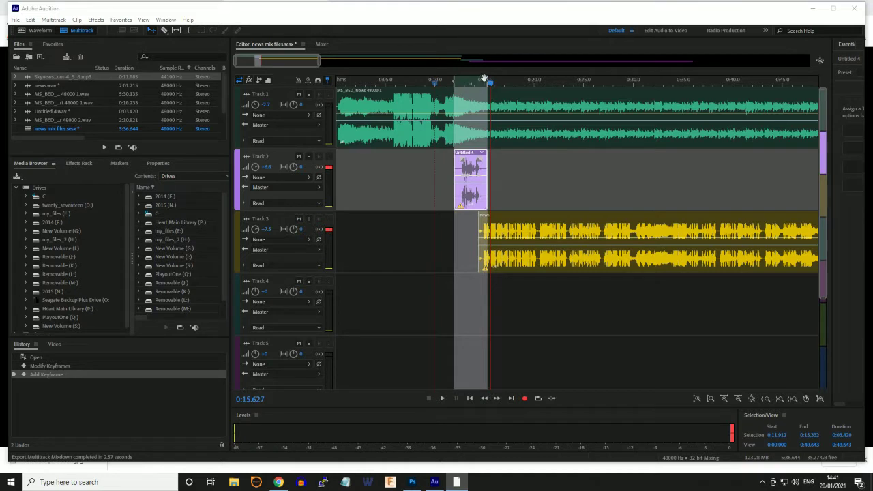
# Step: Preview the session around the Track 2 announcement clip and look over where the main news bulletin ends
pyautogui.moveTo(488, 81); pyautogui.dragTo(454, 81)
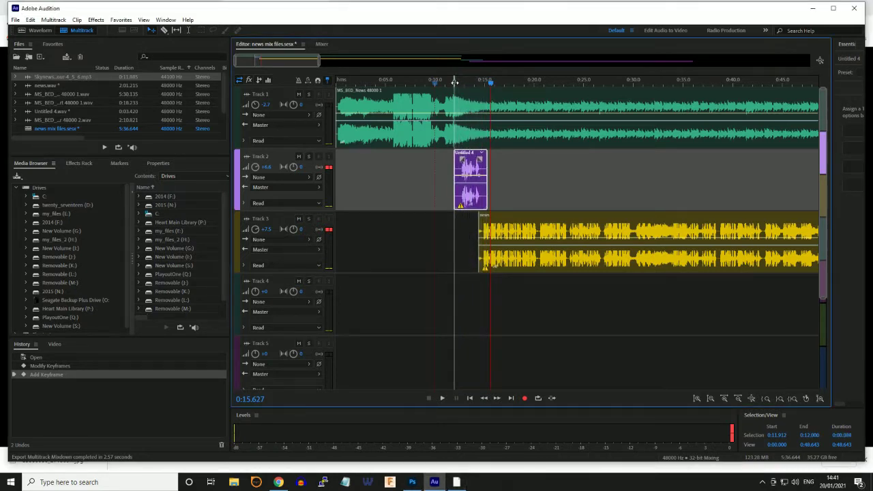
pyautogui.press('space')
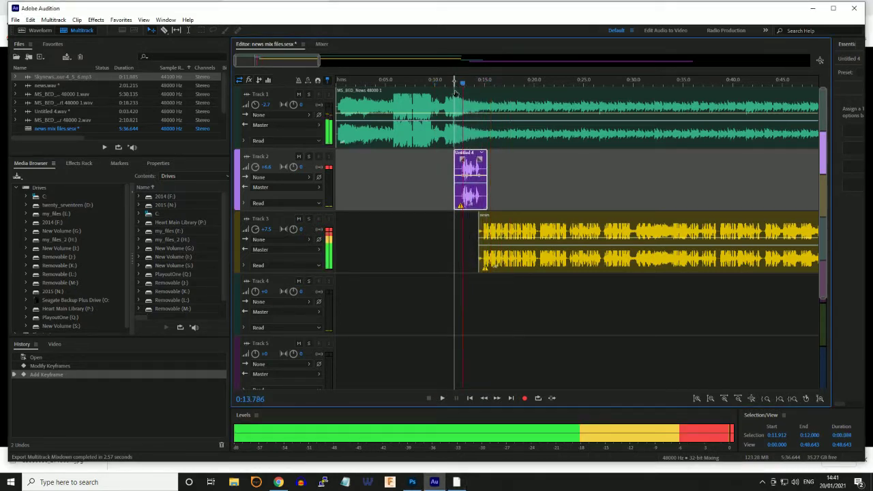
pyautogui.click(339, 81)
pyautogui.press('space')
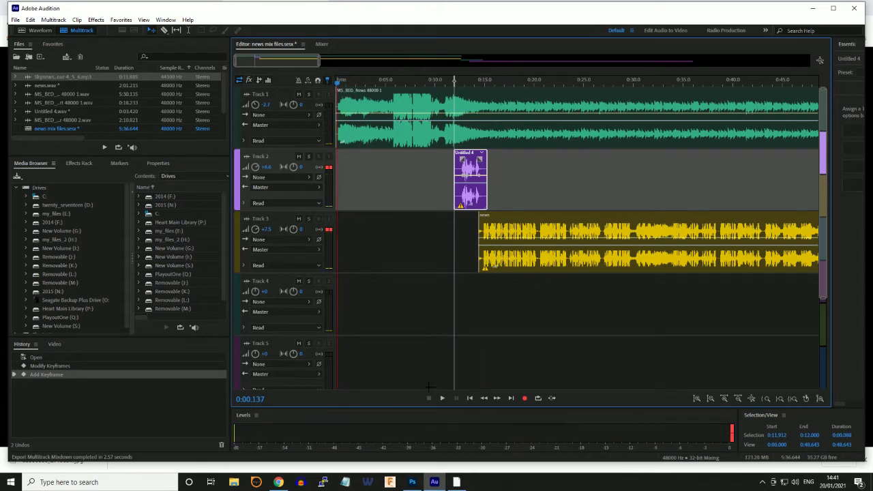
pyautogui.moveTo(282, 61); pyautogui.dragTo(438, 62)
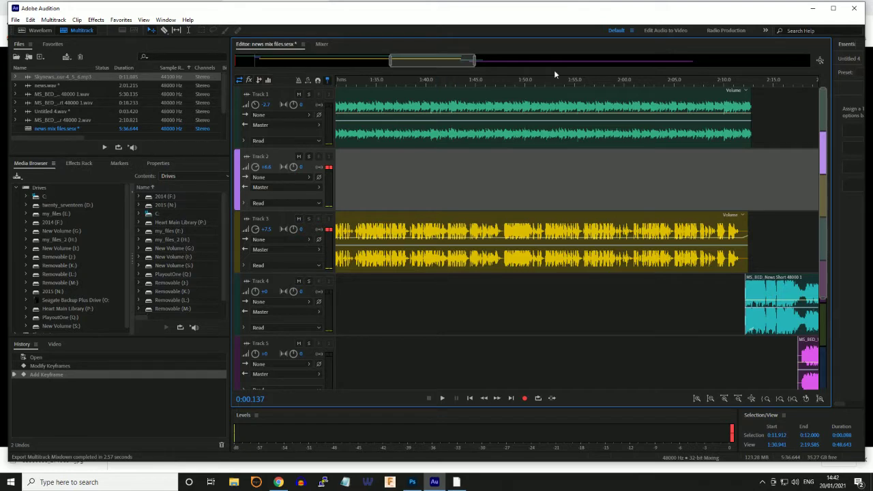
pyautogui.moveTo(435, 64); pyautogui.dragTo(275, 70)
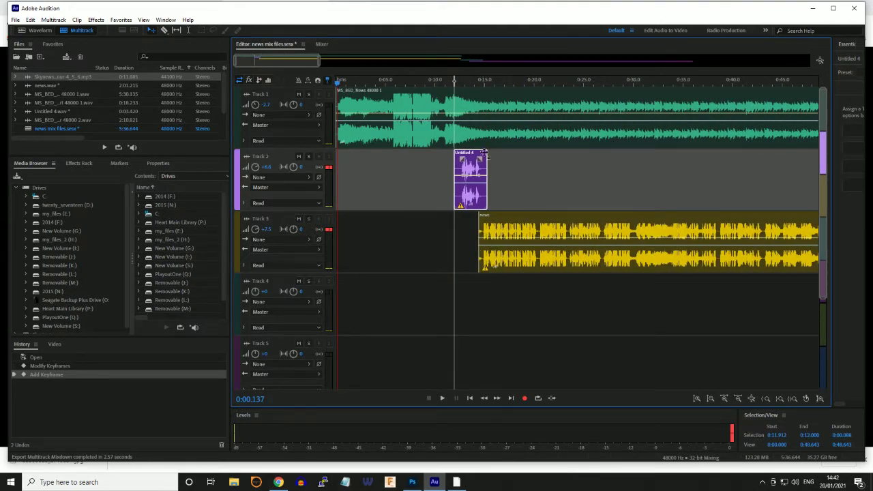
# Step: Play the mix from just before the Track 2 announcement into the start of the news read
pyautogui.click(442, 84)
pyautogui.click(443, 399)
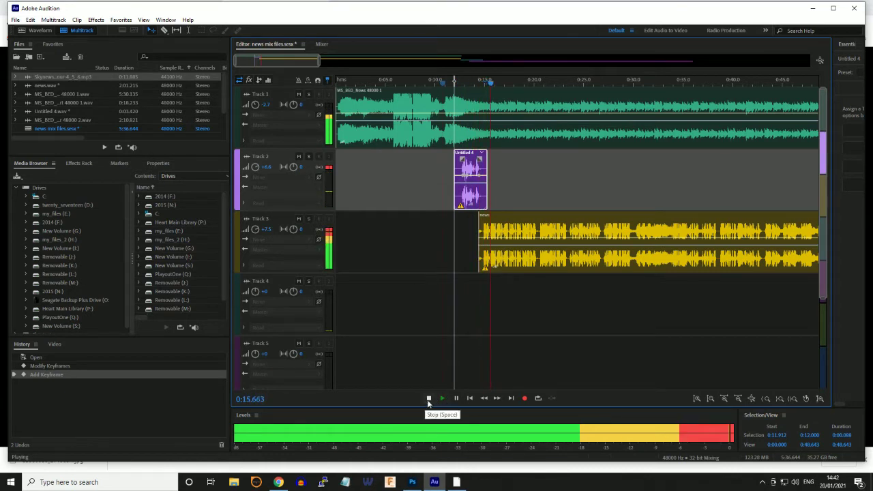
pyautogui.click(428, 398)
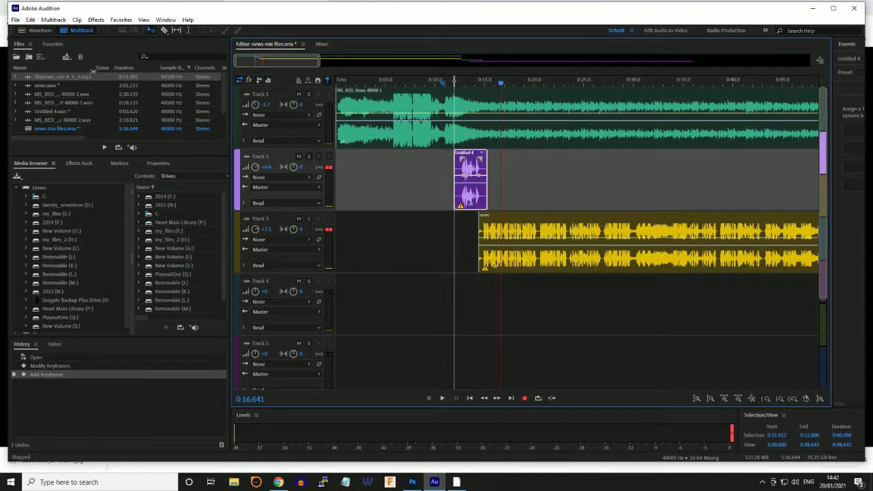
# Step: Open the Skynews-At-The-Hour 4_5_6.mp3 source in the waveform editor and play through its hourly announcements
pyautogui.doubleClick(58, 76)
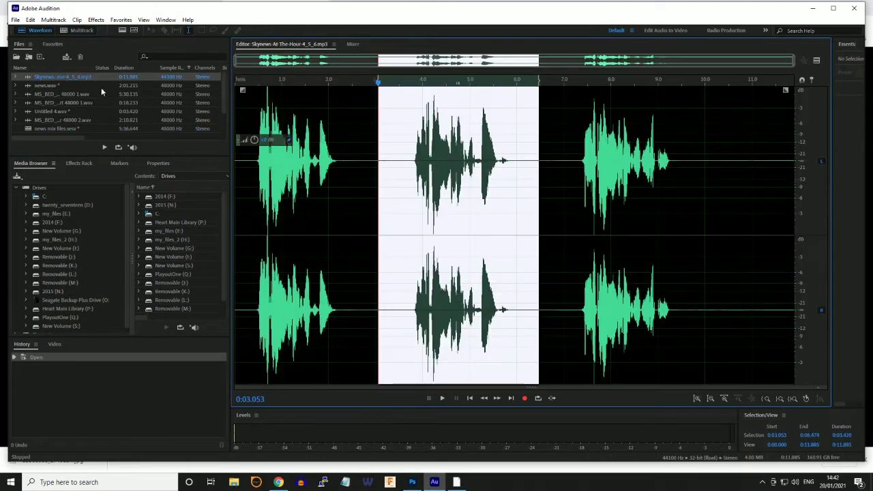
pyautogui.click(257, 216)
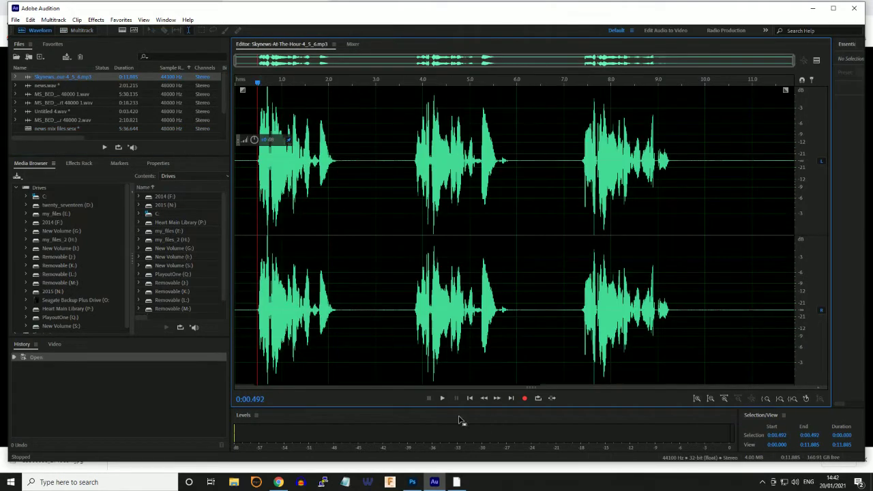
pyautogui.click(443, 399)
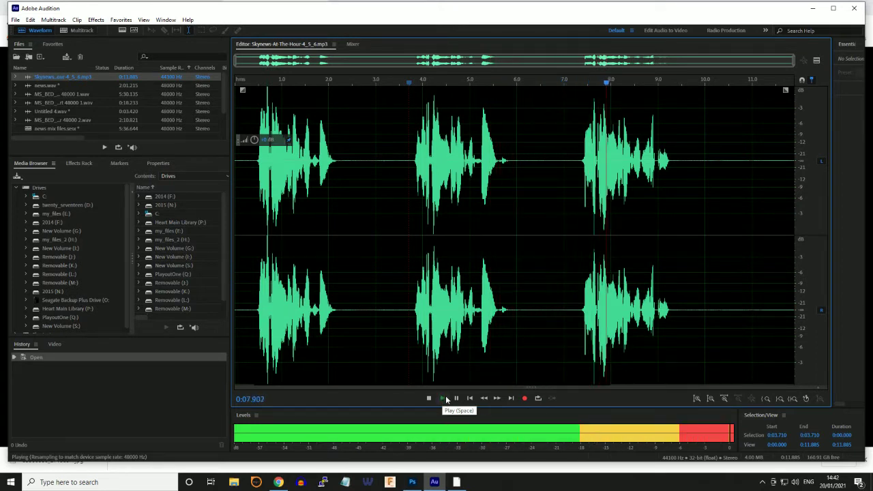
pyautogui.click(428, 398)
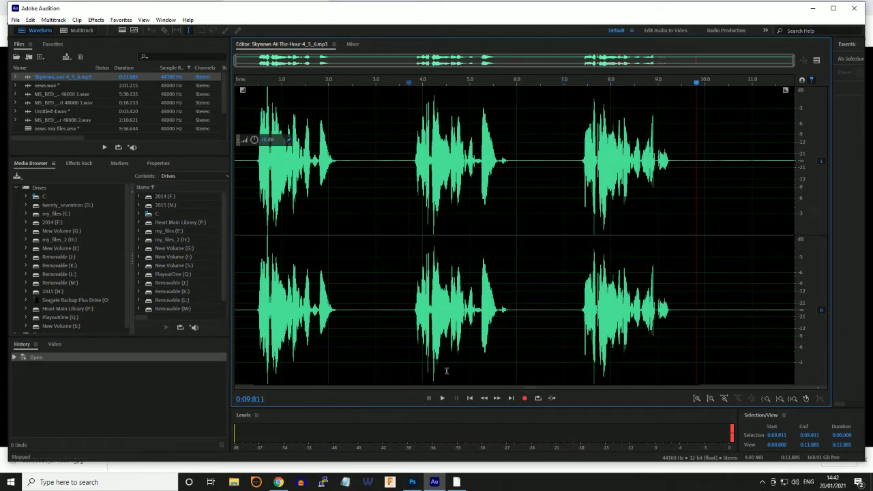
# Step: Copy the third announcement in the source waveform, from about 7.07 to 9.84 seconds
pyautogui.moveTo(568, 187); pyautogui.dragTo(697, 203)
pyautogui.rightClick(625, 146)
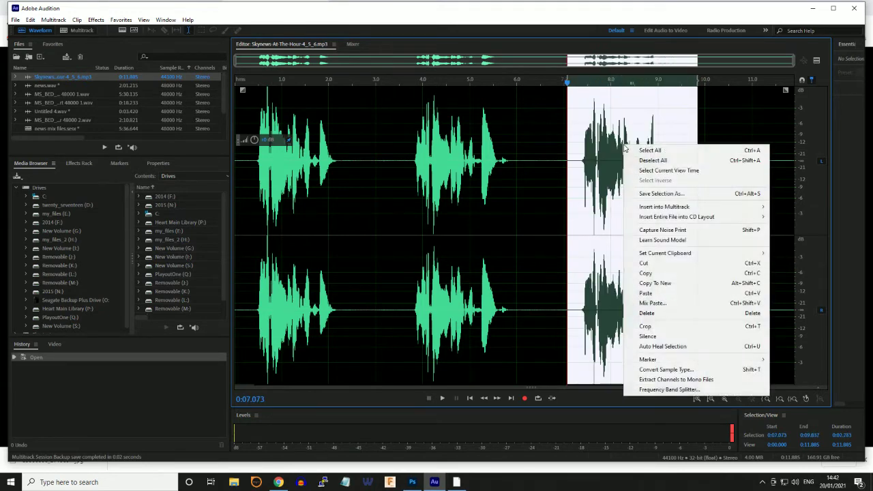
pyautogui.click(652, 274)
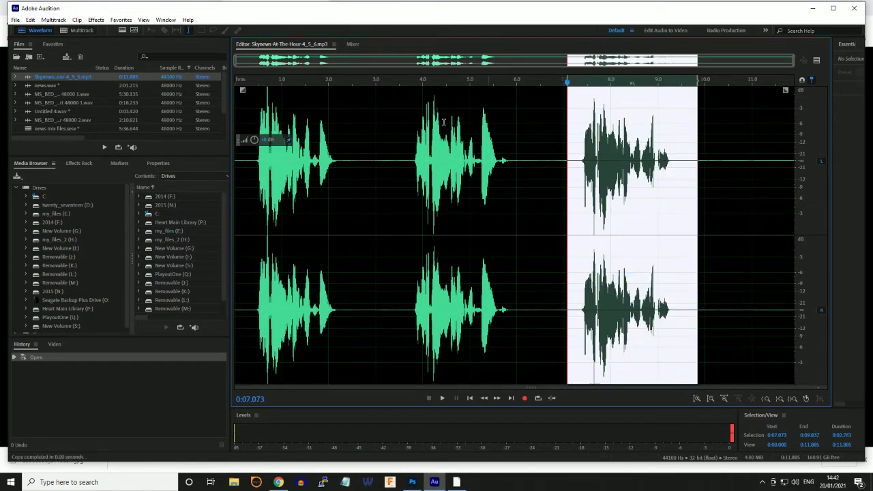
# Step: Return to the multitrack session and play the existing Track 2 announcement from about 10.9 seconds
pyautogui.click(81, 30)
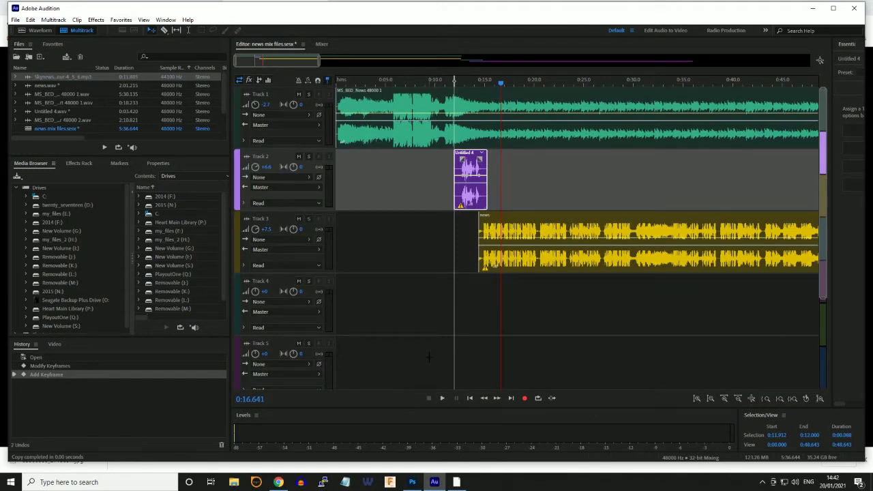
pyautogui.click(444, 82)
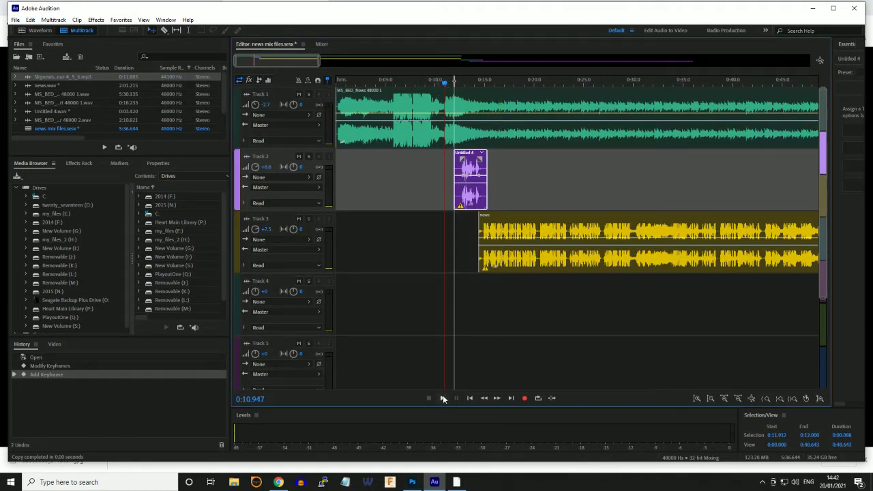
pyautogui.click(443, 398)
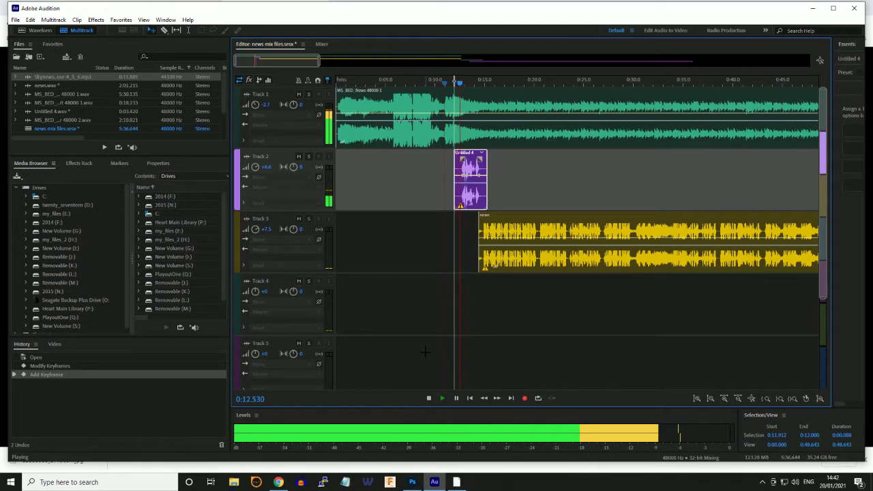
pyautogui.click(442, 398)
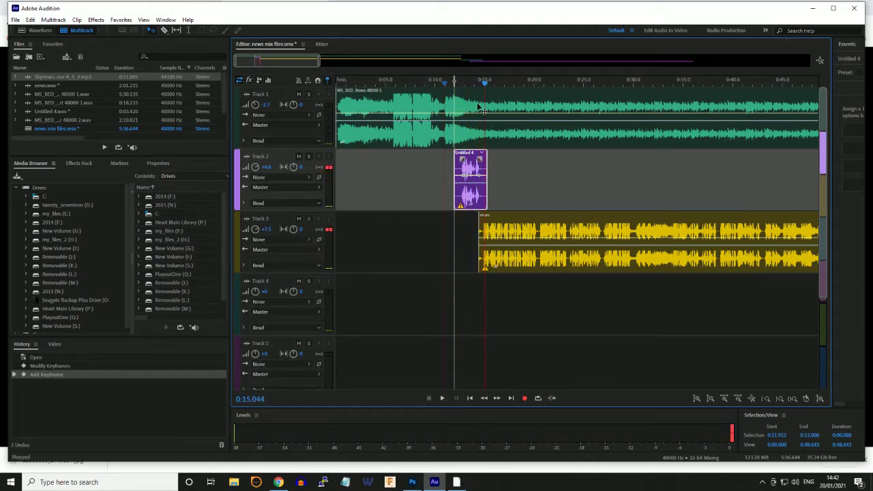
pyautogui.press('space')
pyautogui.press('space')
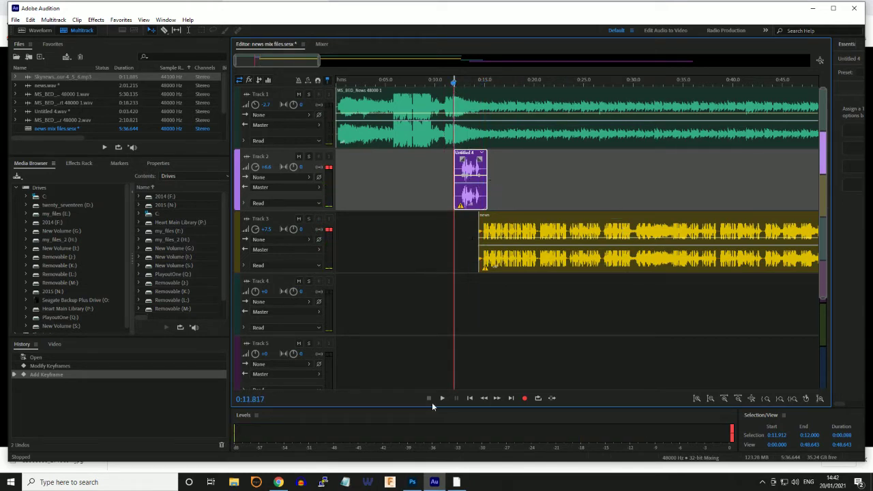
# Step: Reopen the Skynews-At-The-Hour source to check the selected third announcement, and return to the multitrack session
pyautogui.moveTo(276, 61)
pyautogui.mouseDown()
pyautogui.moveTo(581, 61)
pyautogui.moveTo(277, 61)
pyautogui.mouseUp()
pyautogui.doubleClick(72, 77)
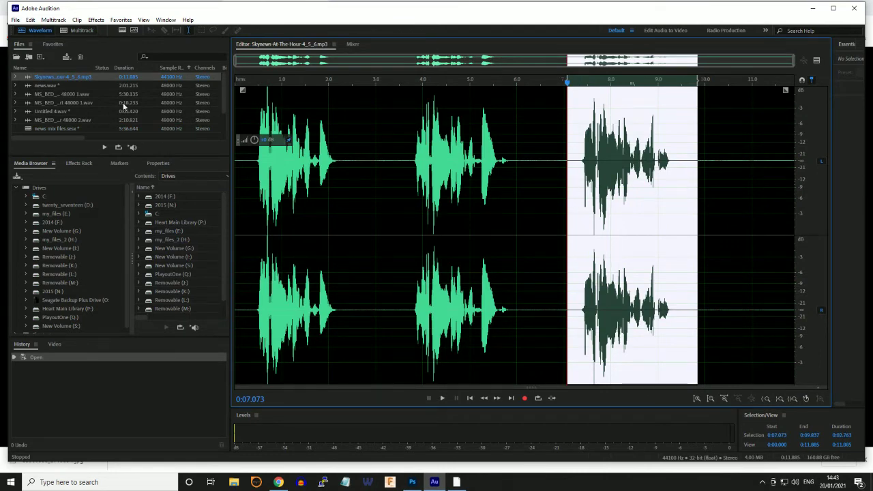
pyautogui.click(82, 31)
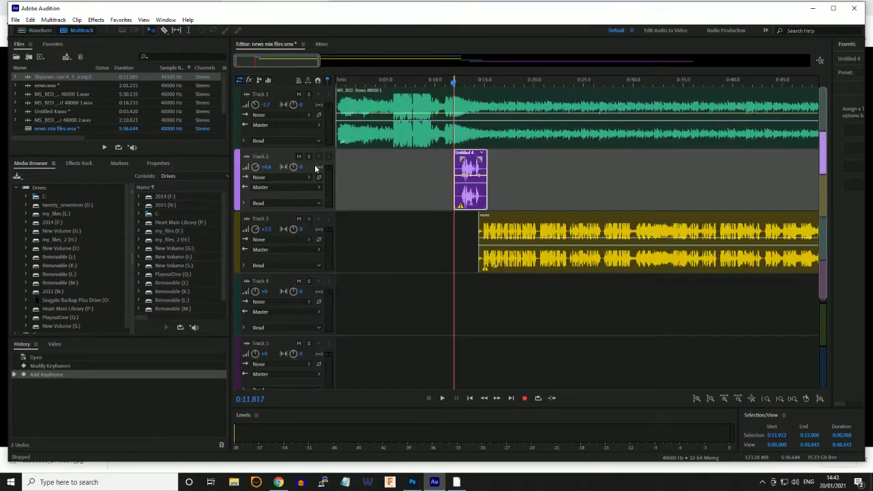
# Step: Replace all the audio in the Track 2 clip, Untitled 4, with the copied third announcement
pyautogui.doubleClick(469, 166)
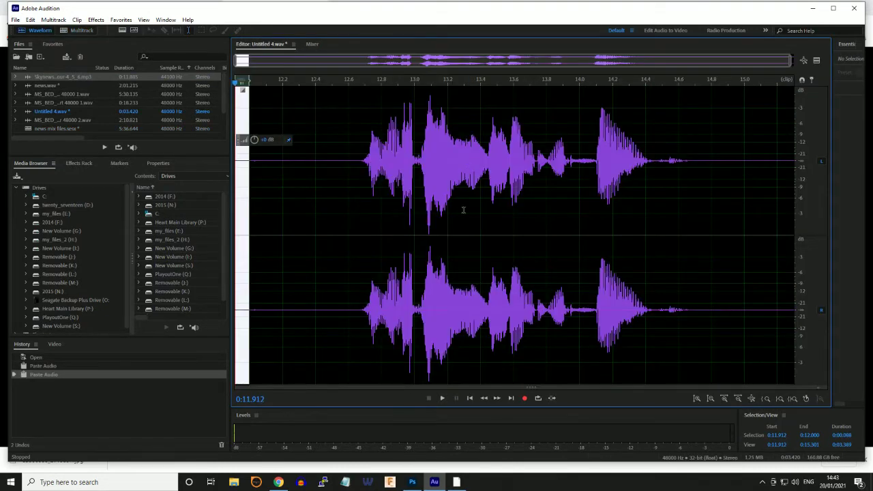
pyautogui.rightClick(453, 163)
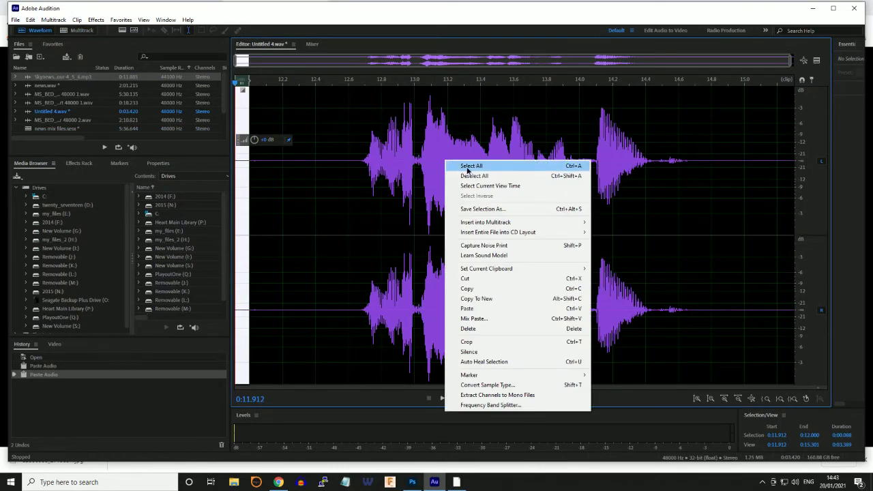
pyautogui.click(469, 165)
pyautogui.rightClick(353, 188)
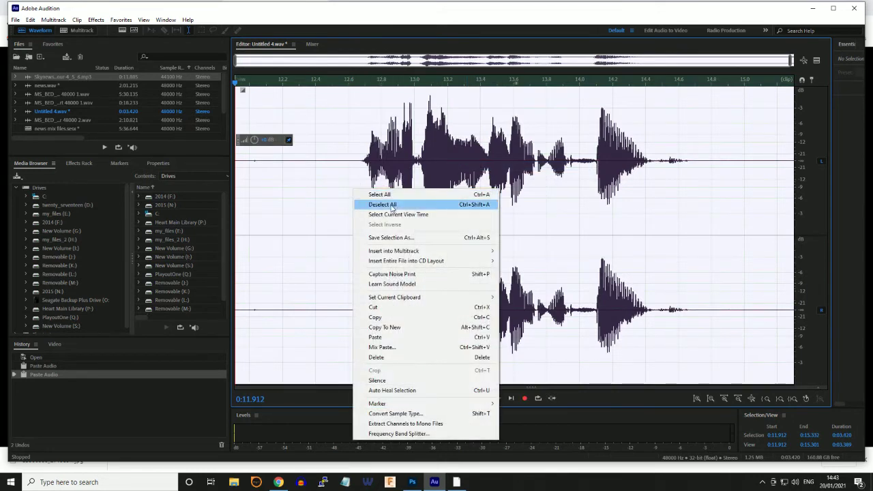
pyautogui.click(407, 338)
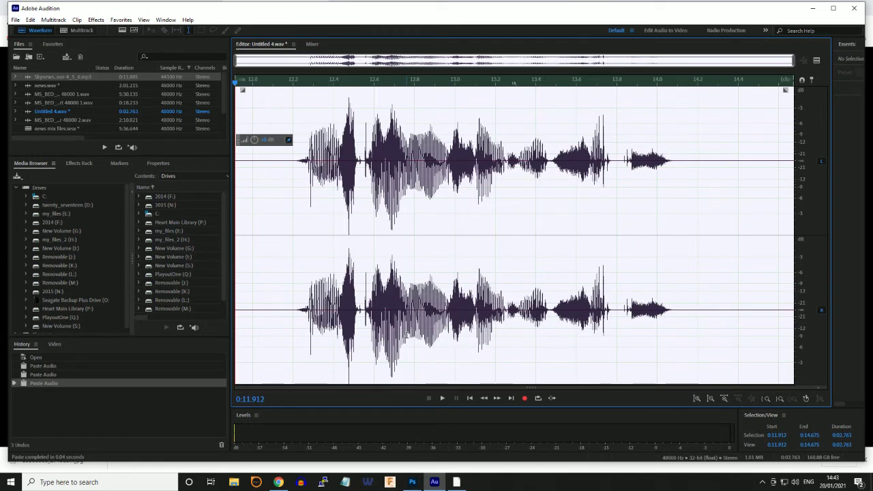
# Step: Return to the multitrack session and play the new announcement alone and leading into the start of the news
pyautogui.click(79, 32)
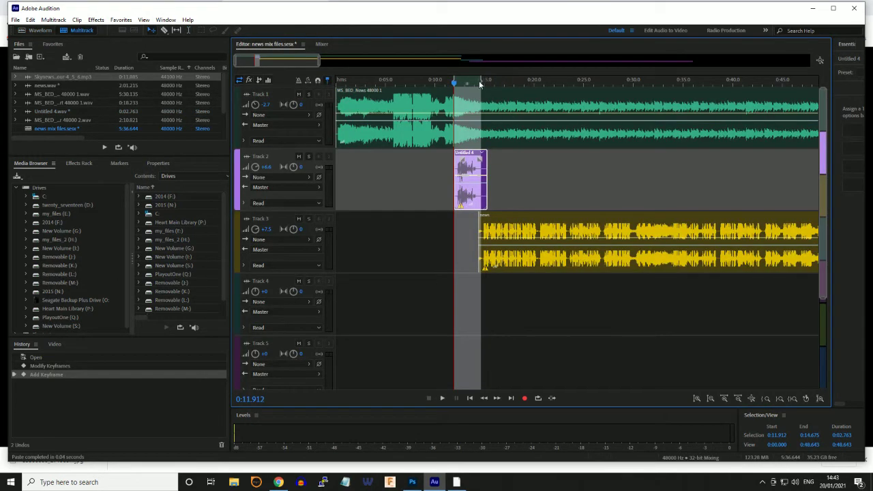
pyautogui.click(441, 399)
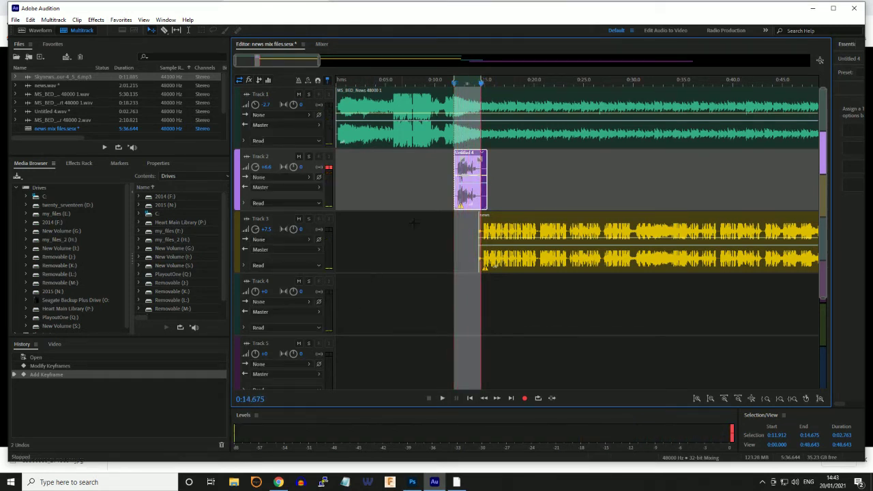
pyautogui.moveTo(481, 80); pyautogui.dragTo(452, 80)
pyautogui.click(450, 81)
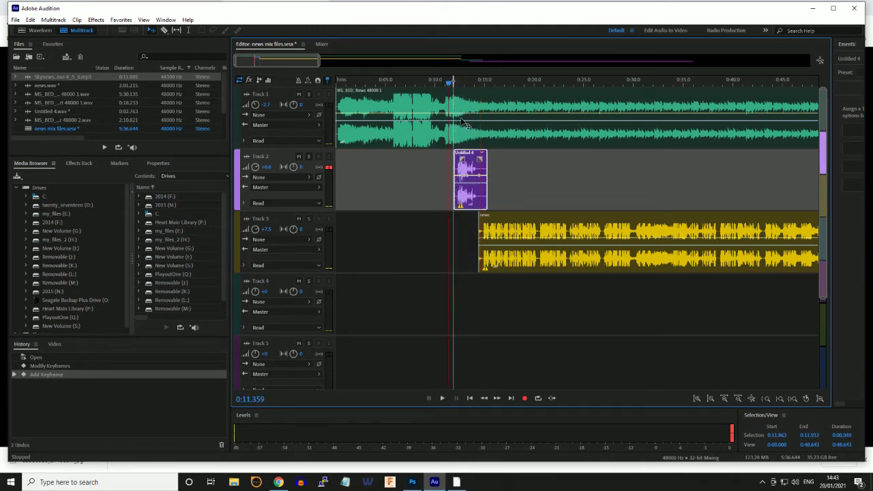
pyautogui.click(442, 400)
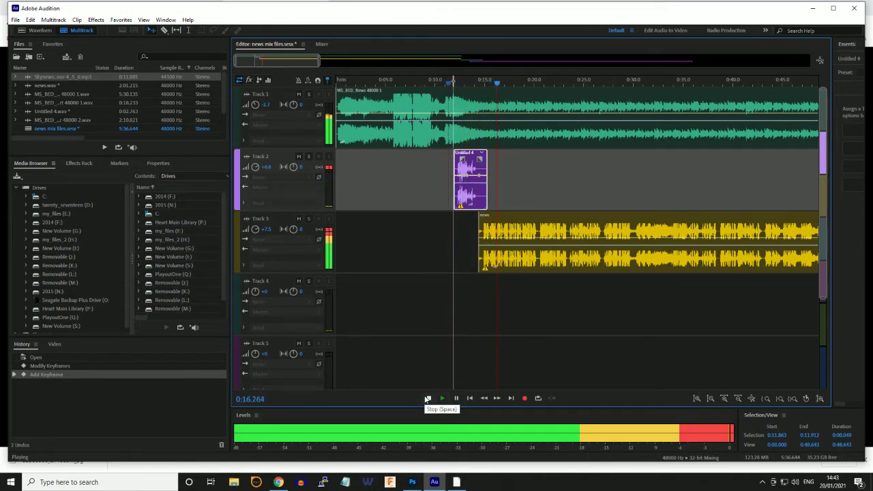
pyautogui.click(428, 399)
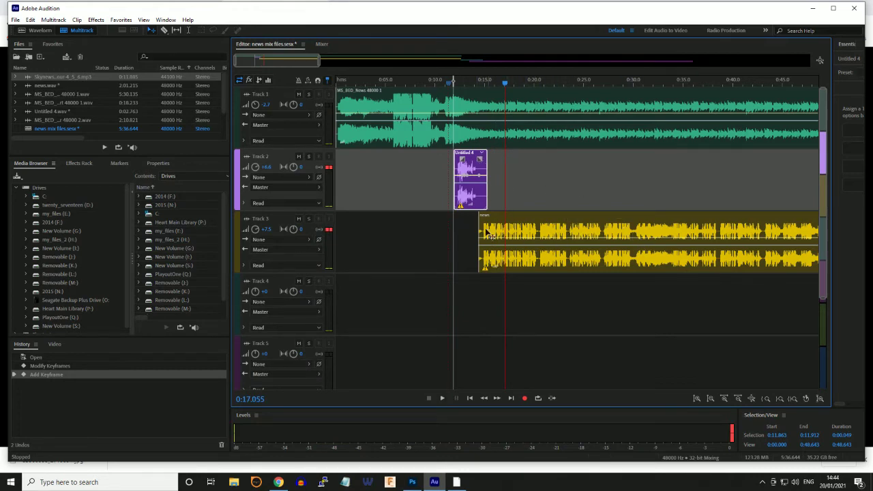
# Step: Export the entire session as an MP3 mixdown, overwriting NEWS 6PM.mp3 in the Medways News folder, and check the file list
pyautogui.click(17, 21)
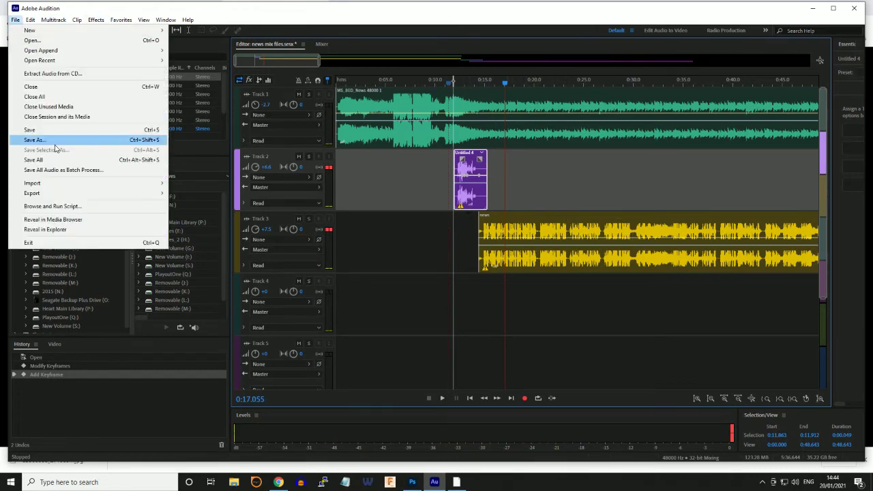
pyautogui.moveTo(110, 192)
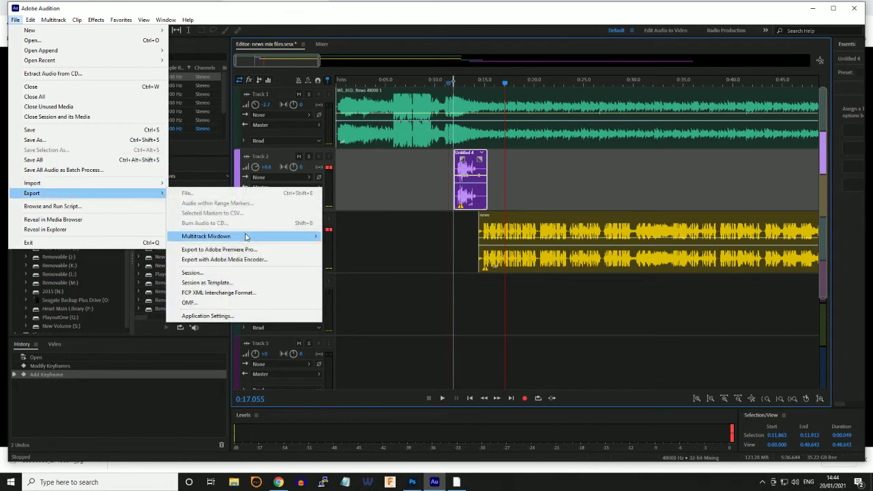
pyautogui.moveTo(309, 237)
pyautogui.click(364, 248)
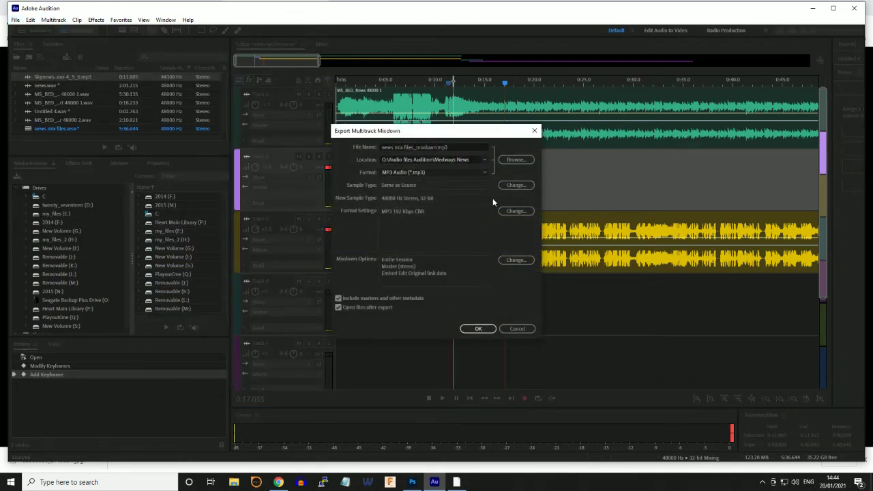
pyautogui.click(520, 162)
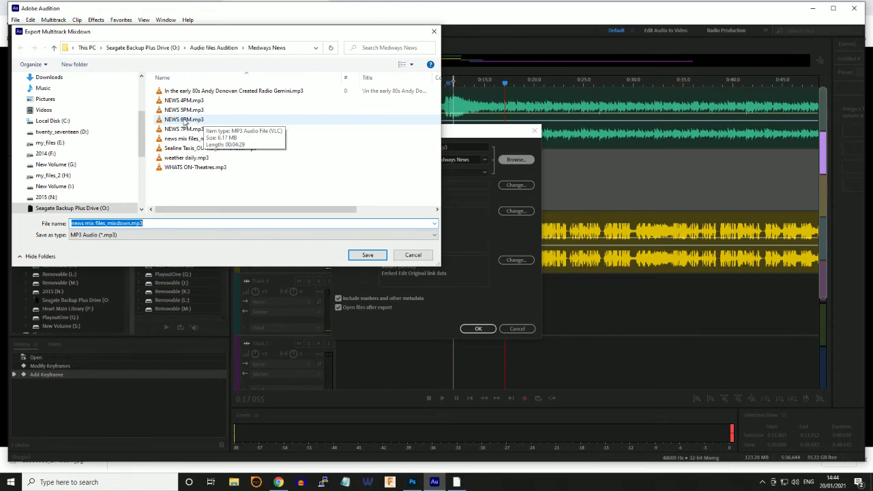
pyautogui.click(185, 122)
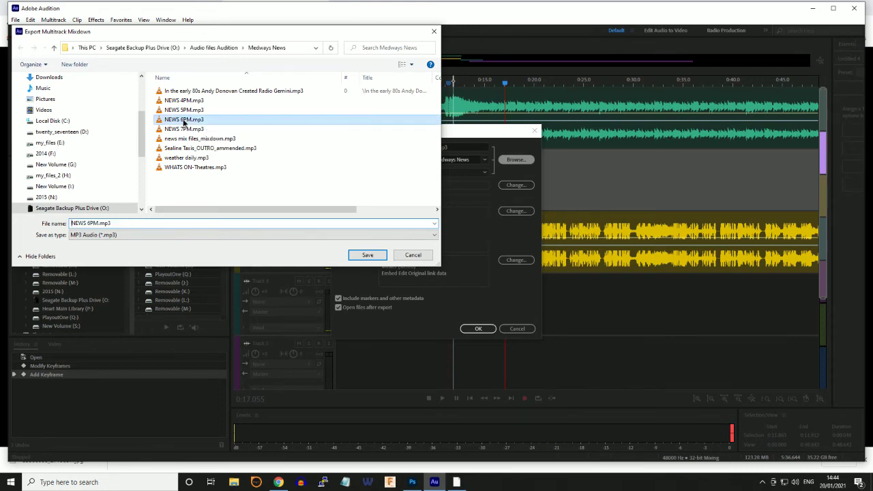
pyautogui.click(367, 255)
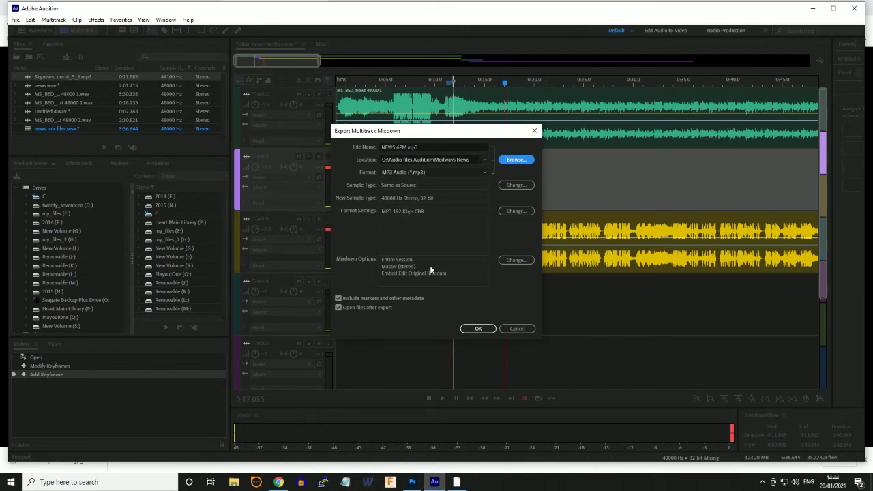
pyautogui.click(478, 331)
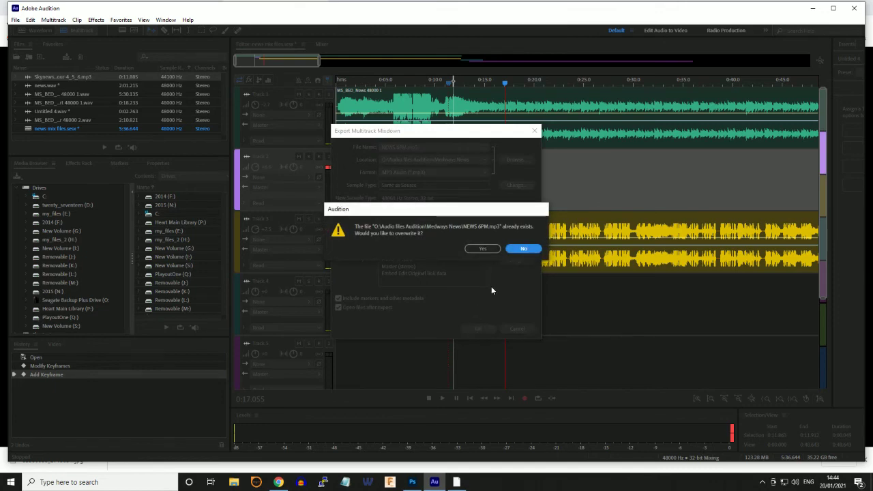
pyautogui.click(488, 252)
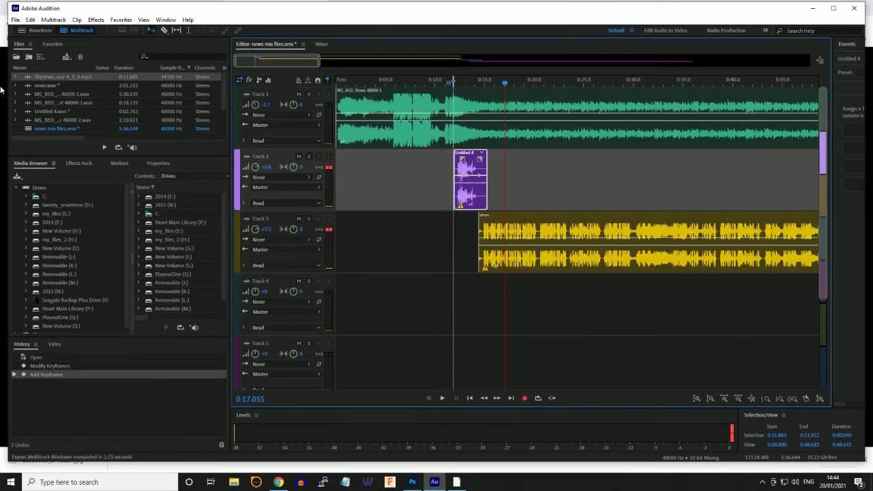
pyautogui.scroll(-2, 36, 103)
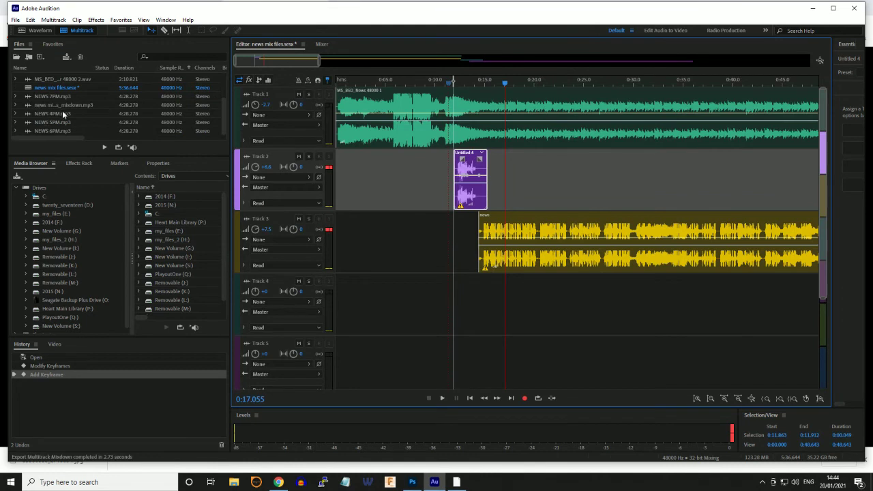